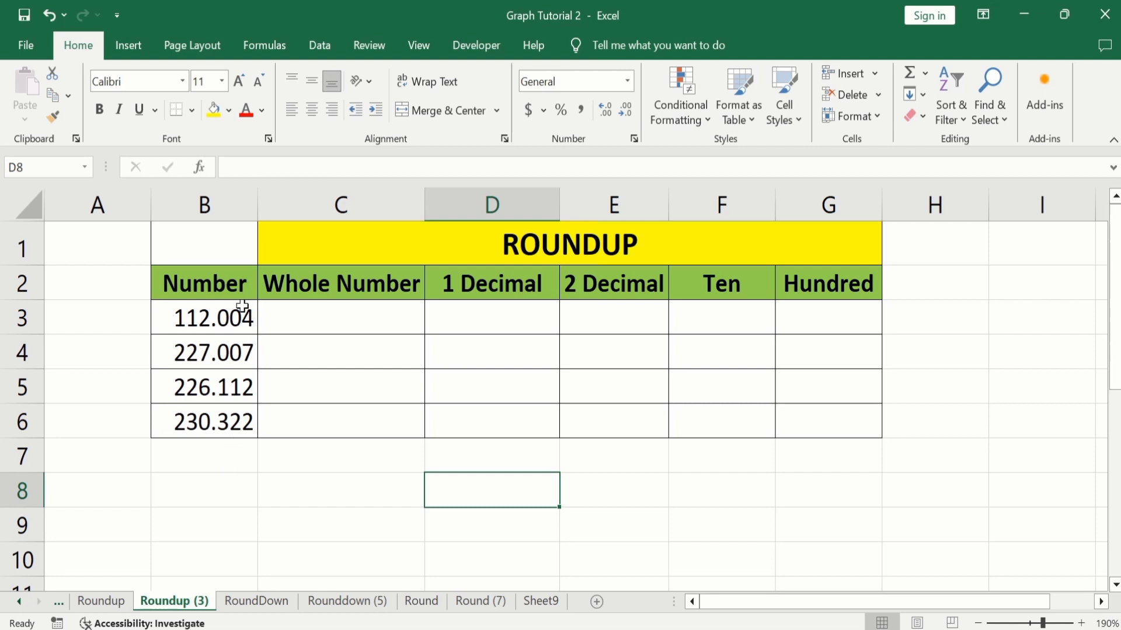
Enter =ROUNDUP(B3,0) in C3 under Whole Number and fill the formula down to C6
click(314, 318)
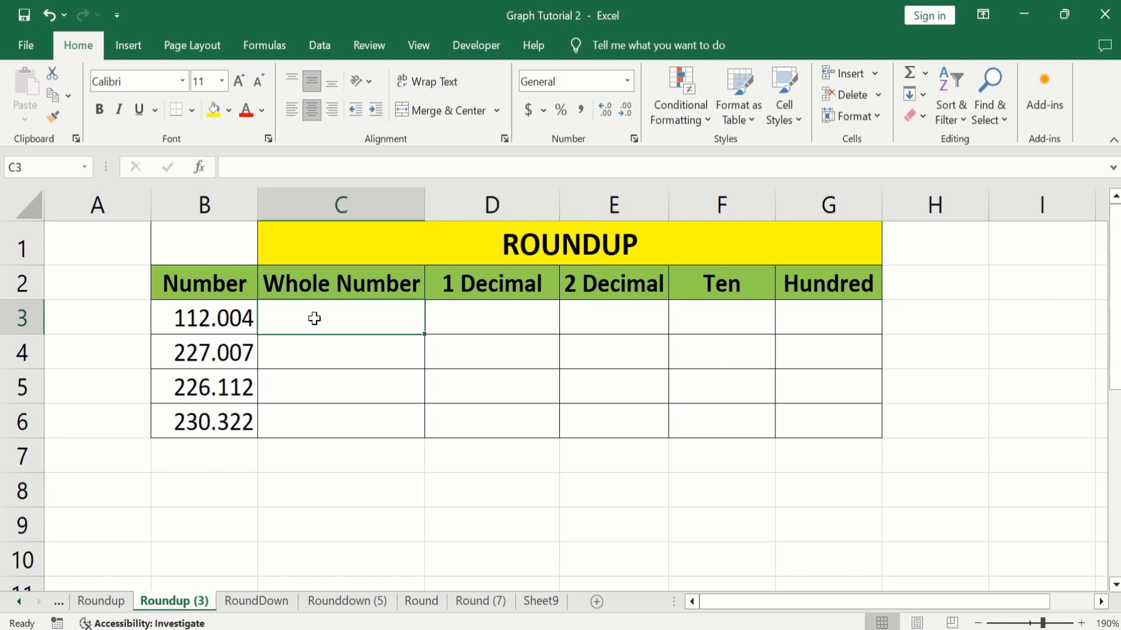
text(=)
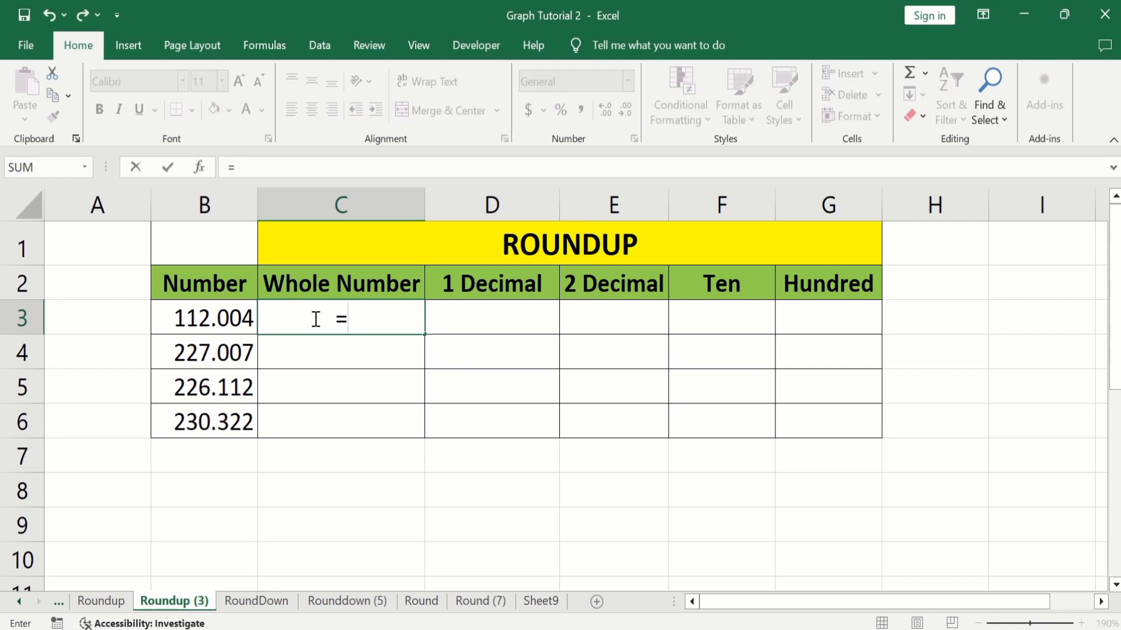
text(round)
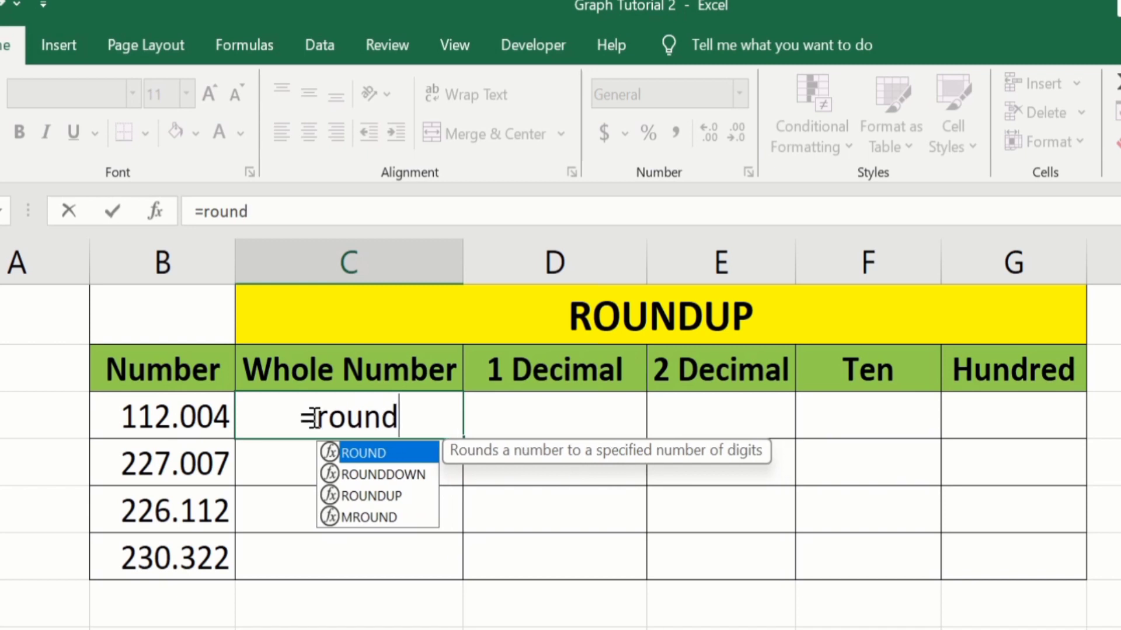
text(u)
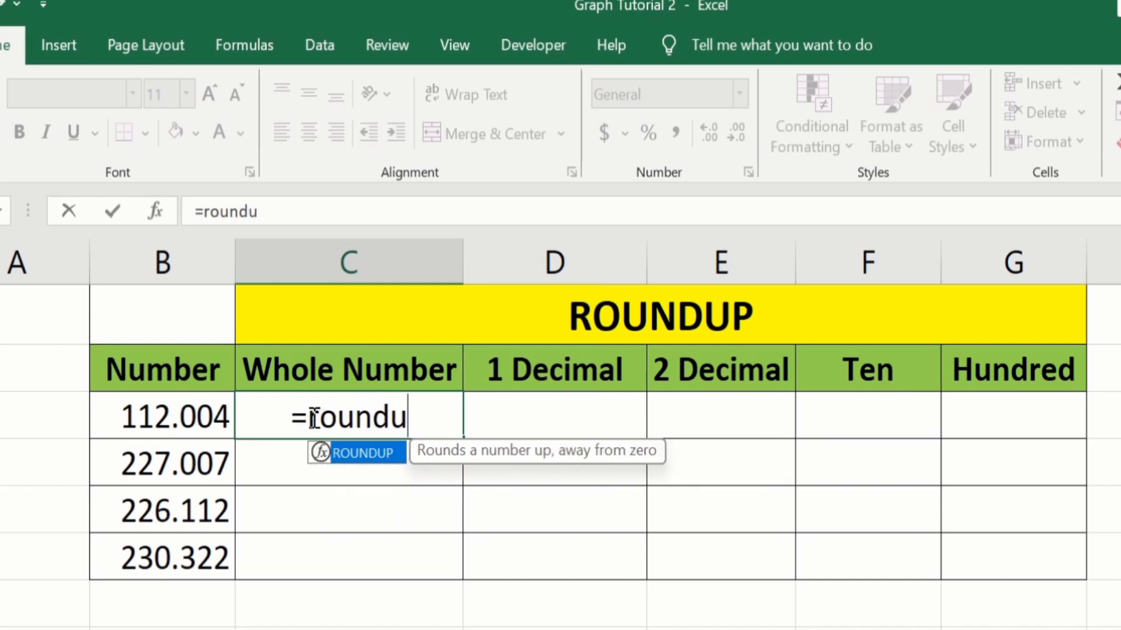
double_click(361, 453)
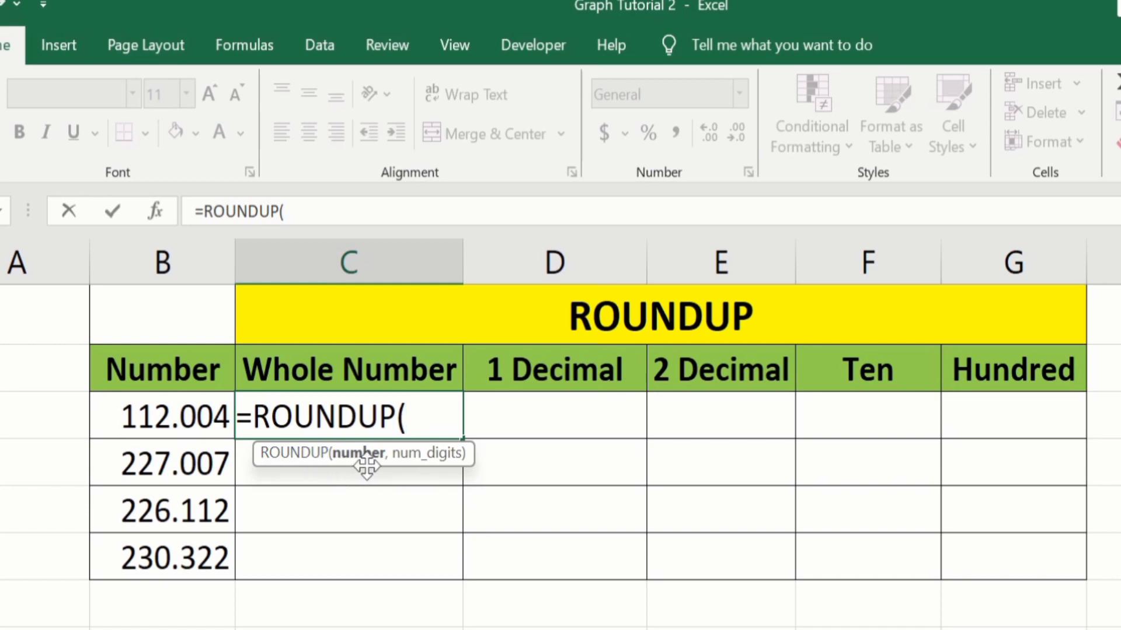
click(174, 417)
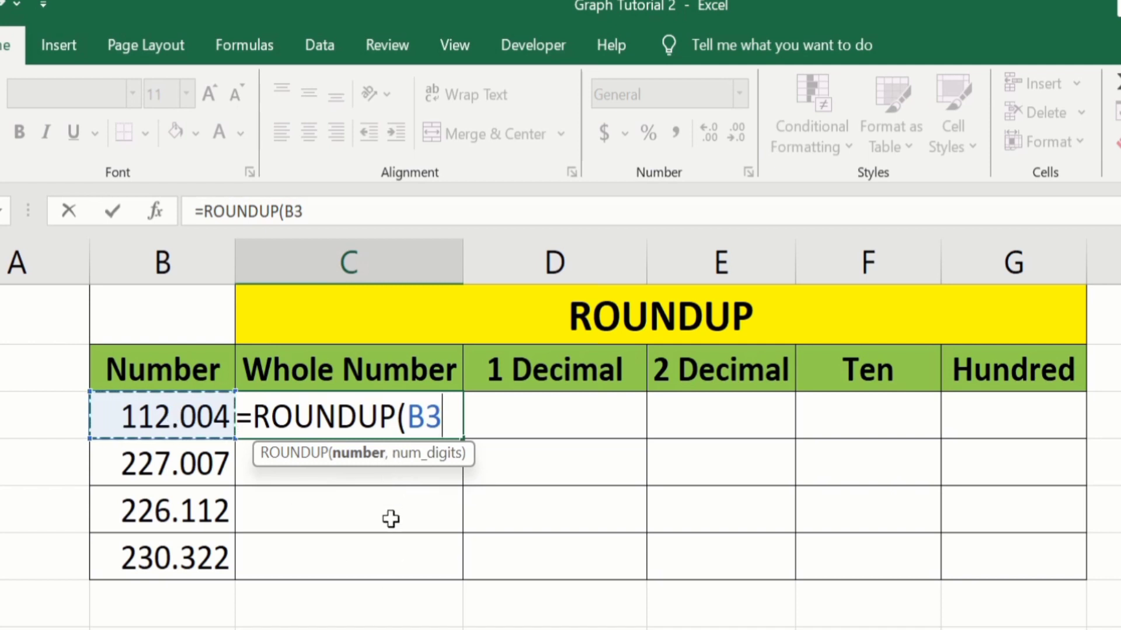
text(,)
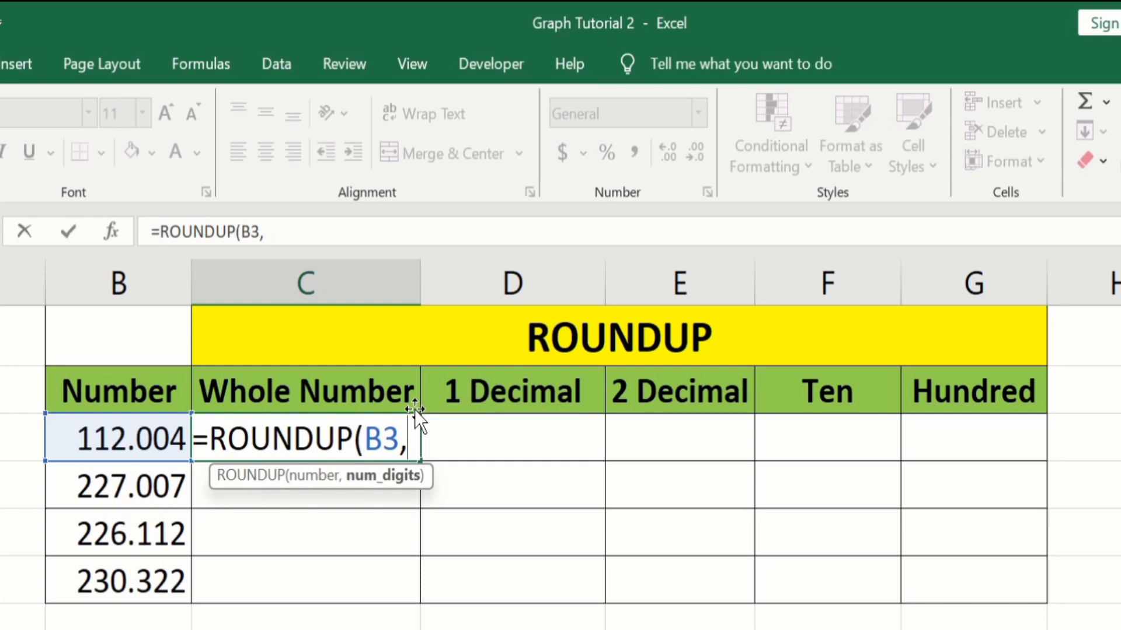
text(0)
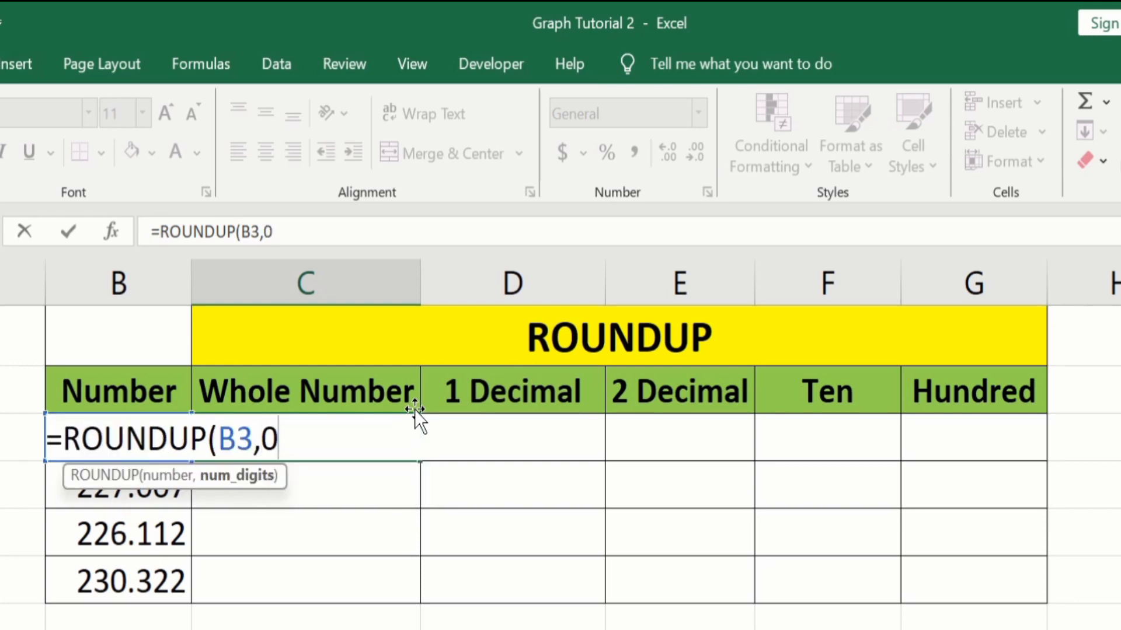
text())
key(Return)
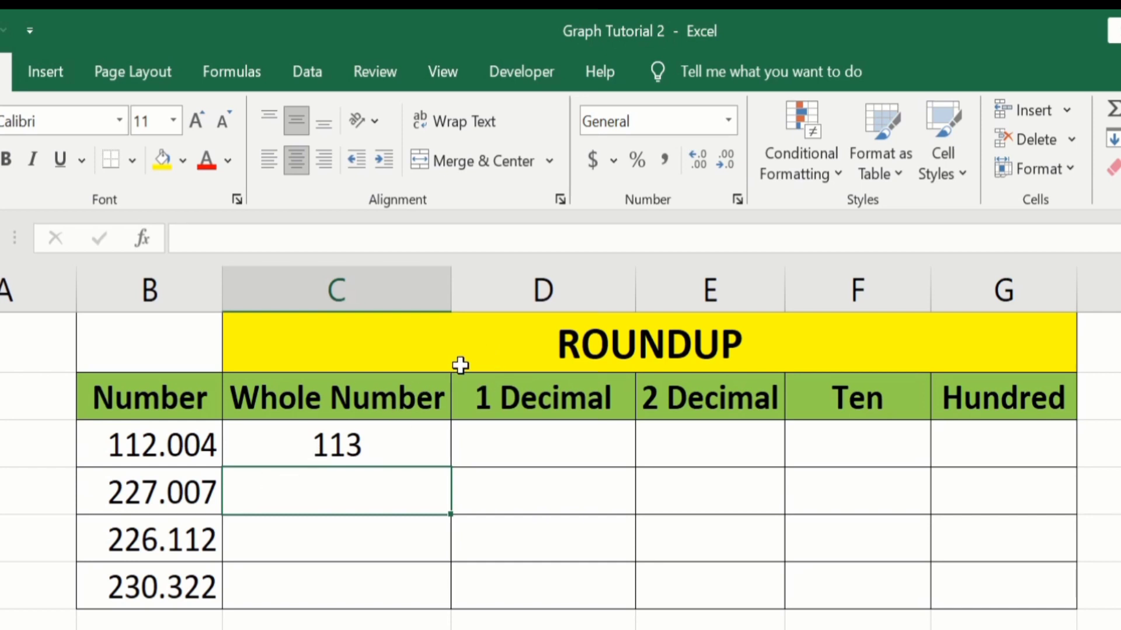
click(404, 444)
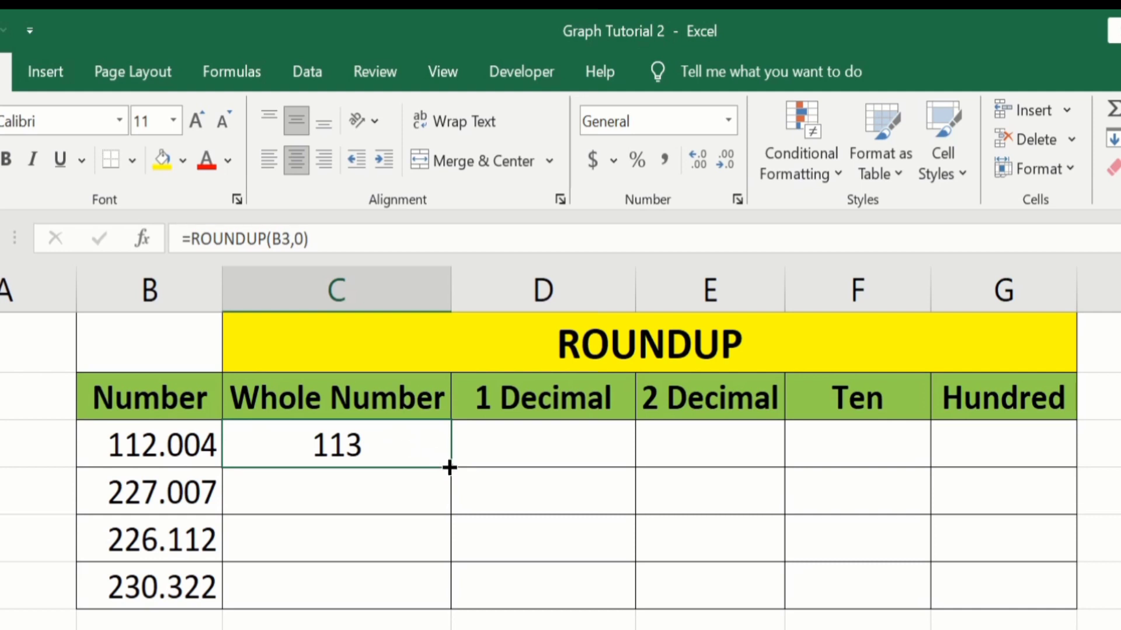
drag(449, 468, 437, 595)
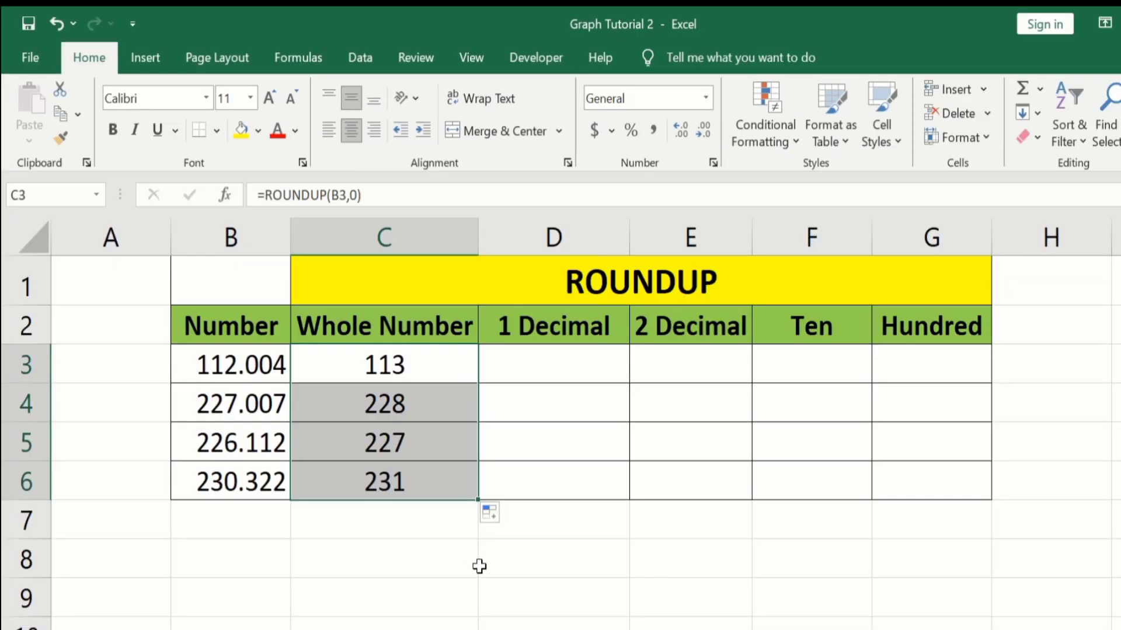
Enter =ROUNDUP(B3,1) in D3 to round the first number up to one decimal
click(531, 369)
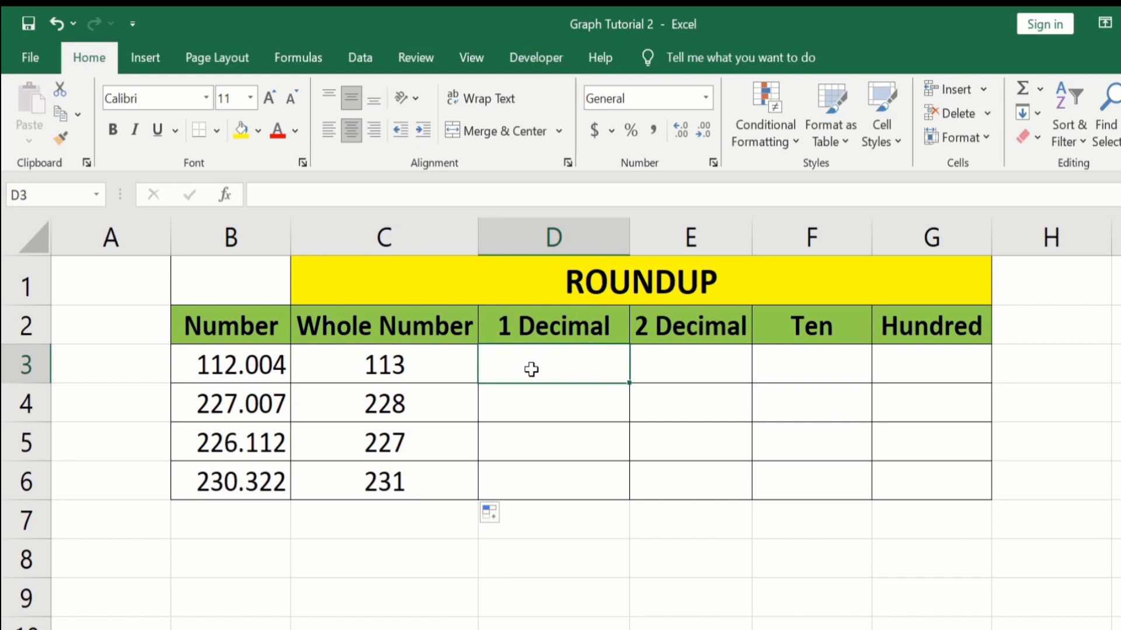
text(=)
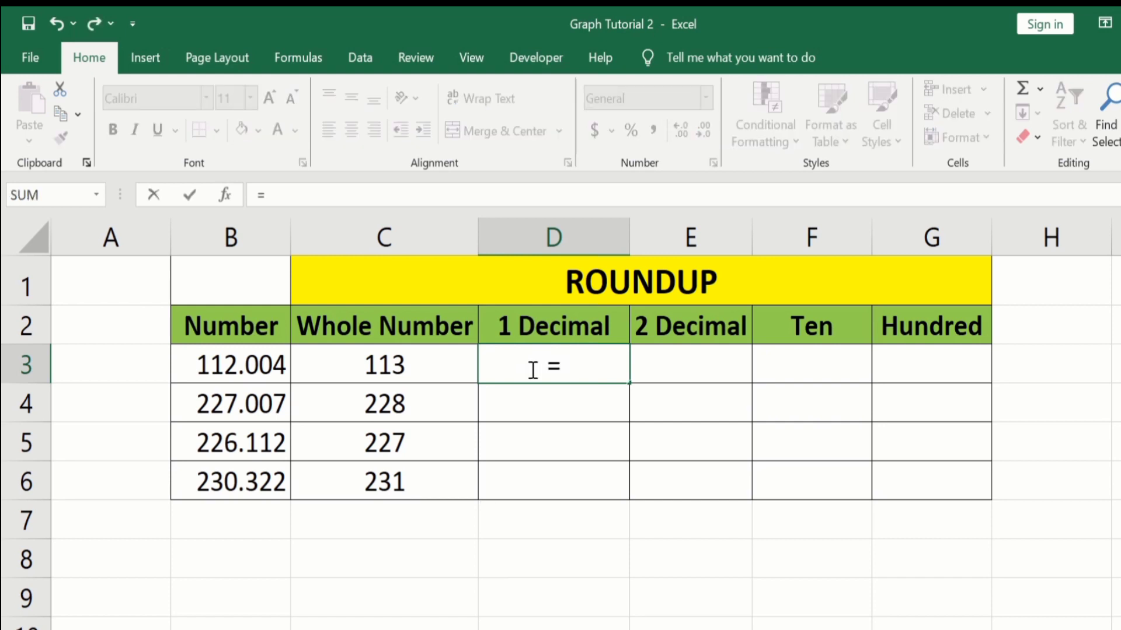
text(roun)
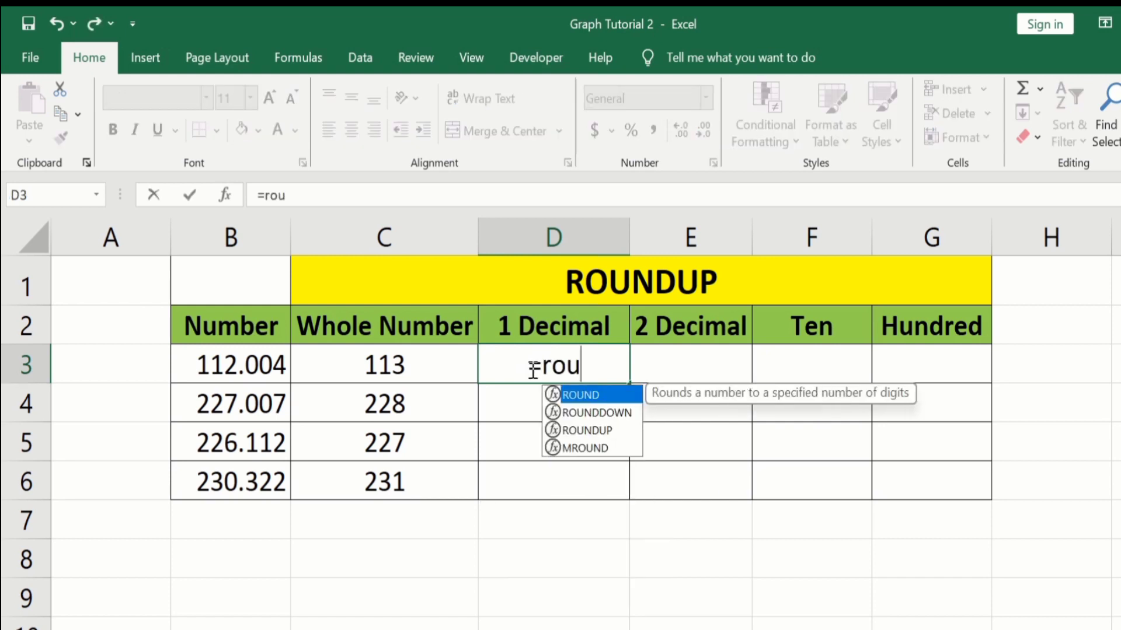
double_click(578, 430)
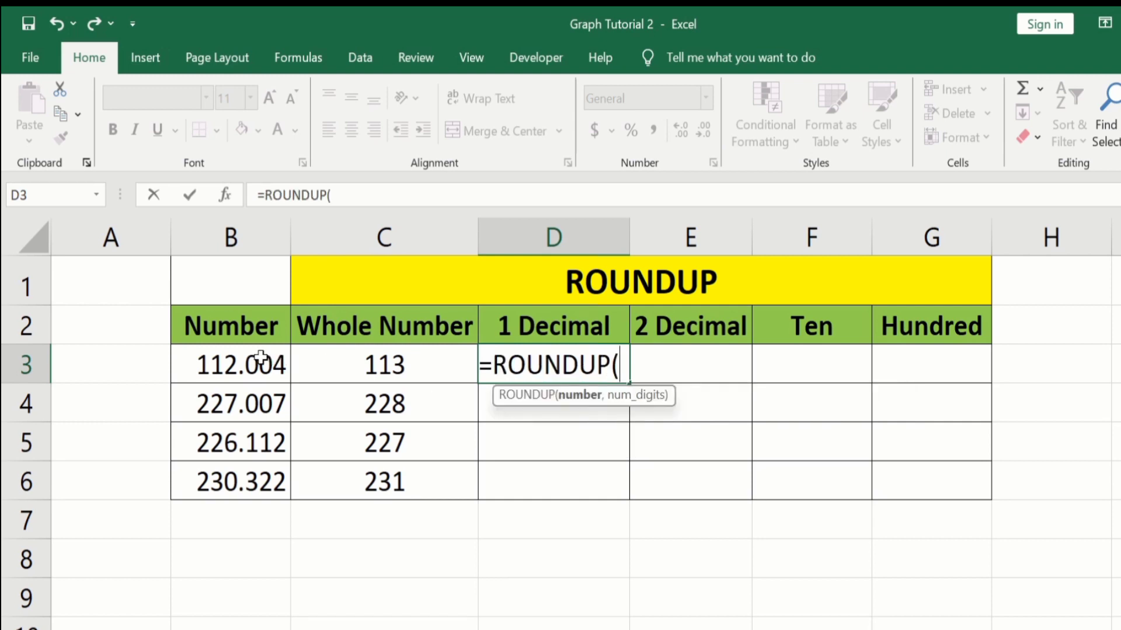
click(245, 366)
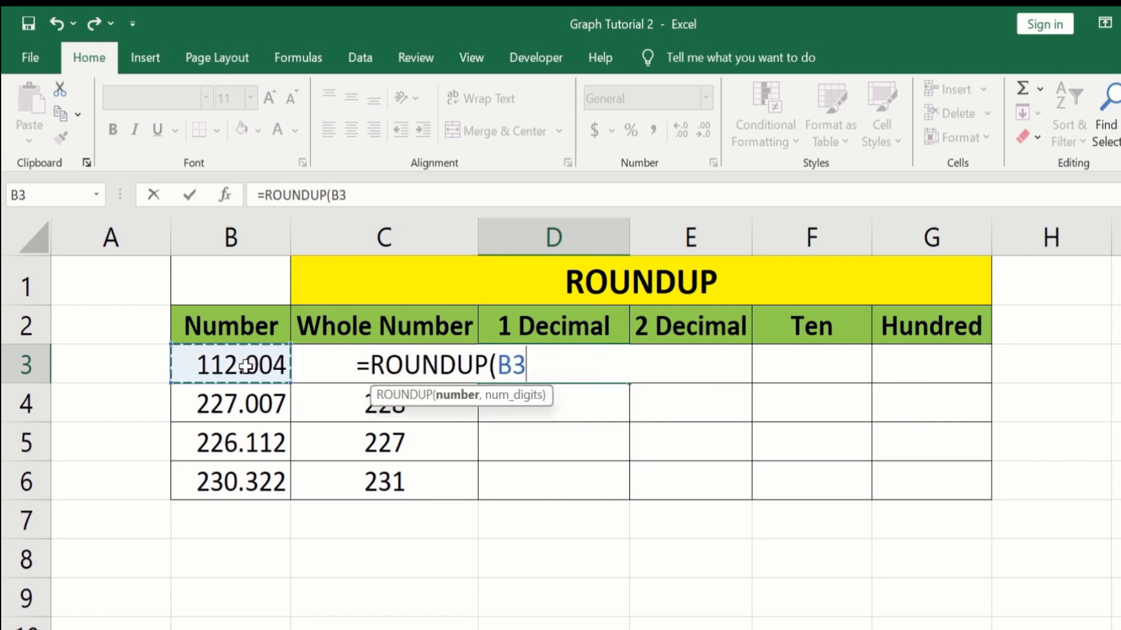
text(,)
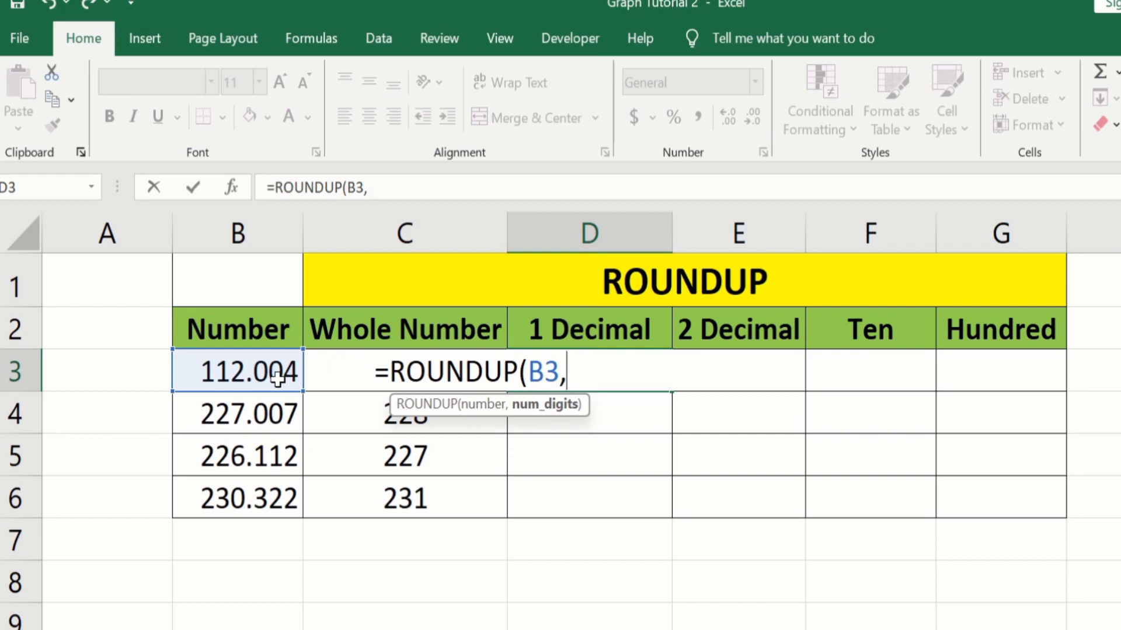
text(1))
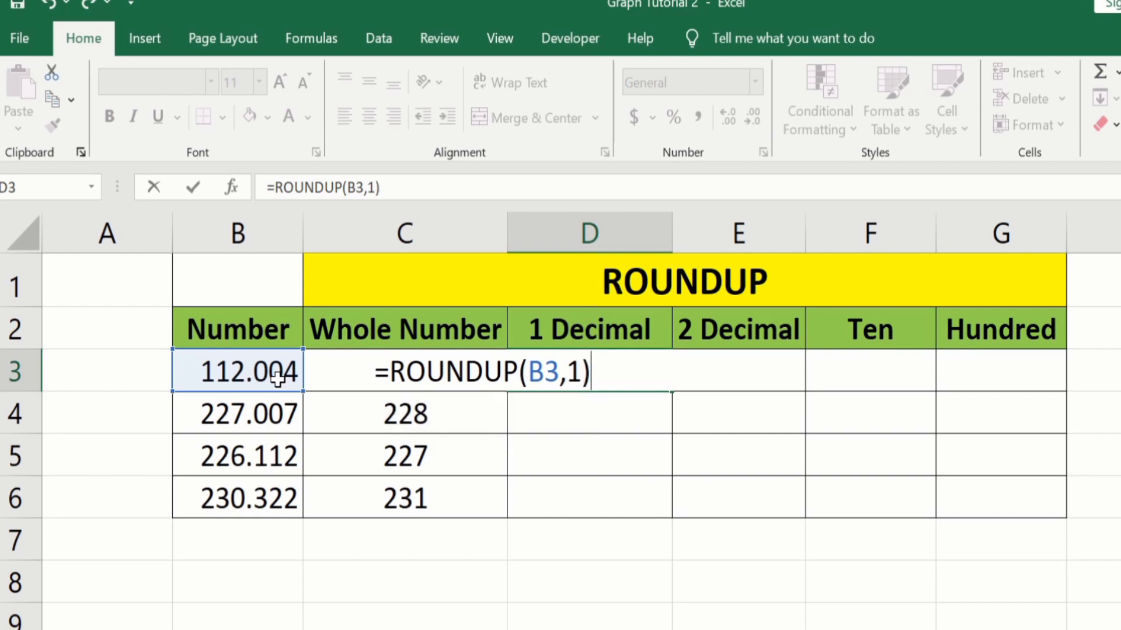
key(Return)
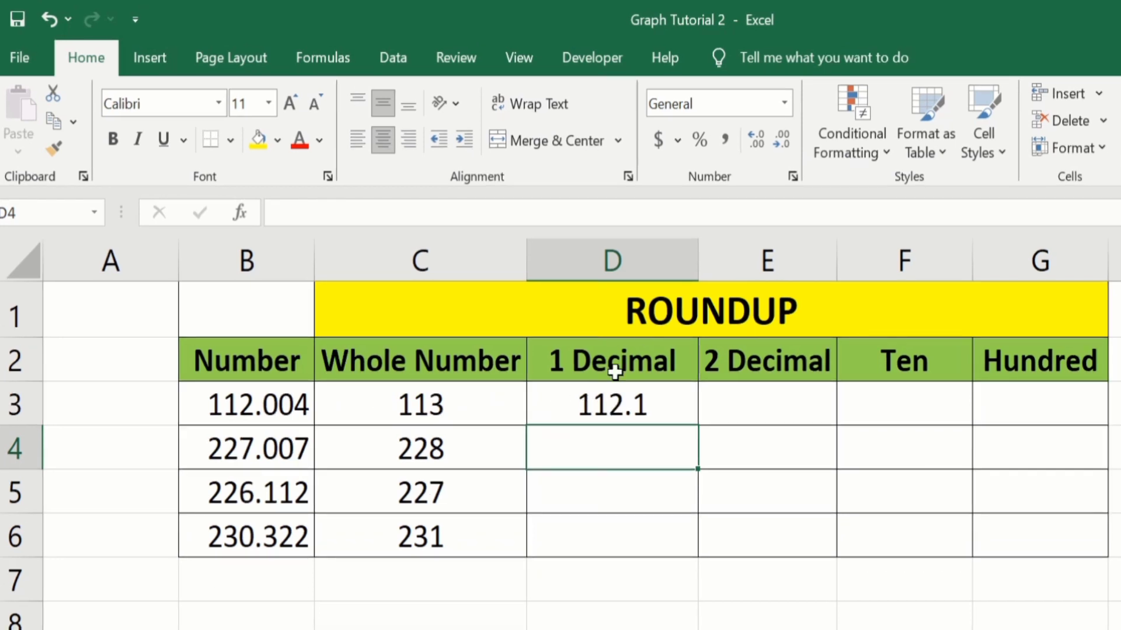
Enter =ROUNDUP(B3,2) in E3 to round the first number up to two decimals
click(759, 406)
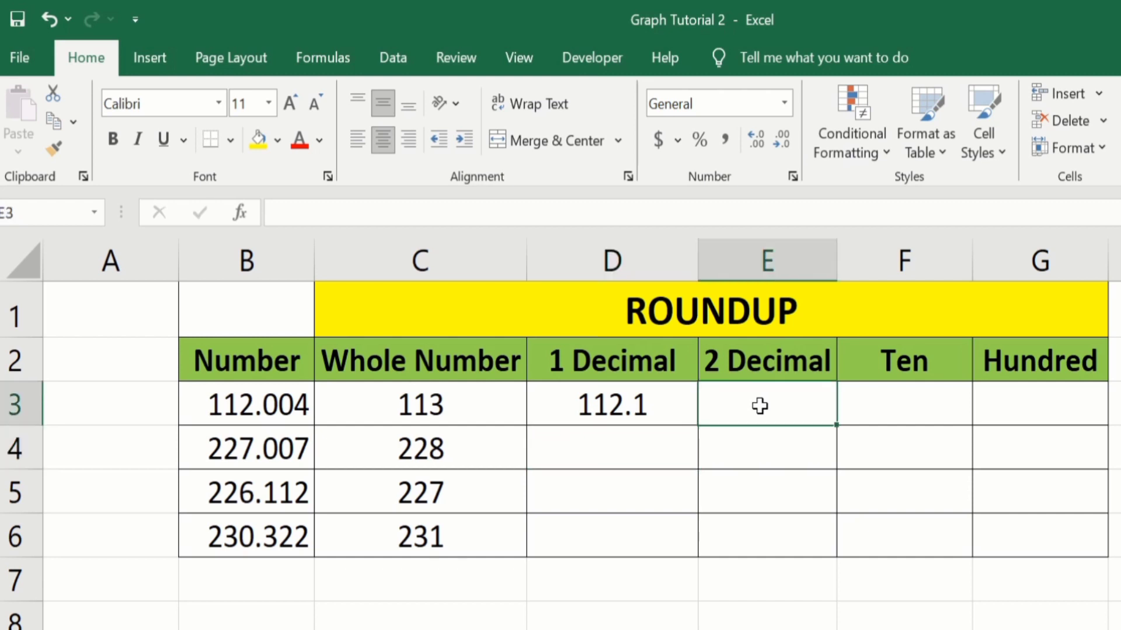
text(=)
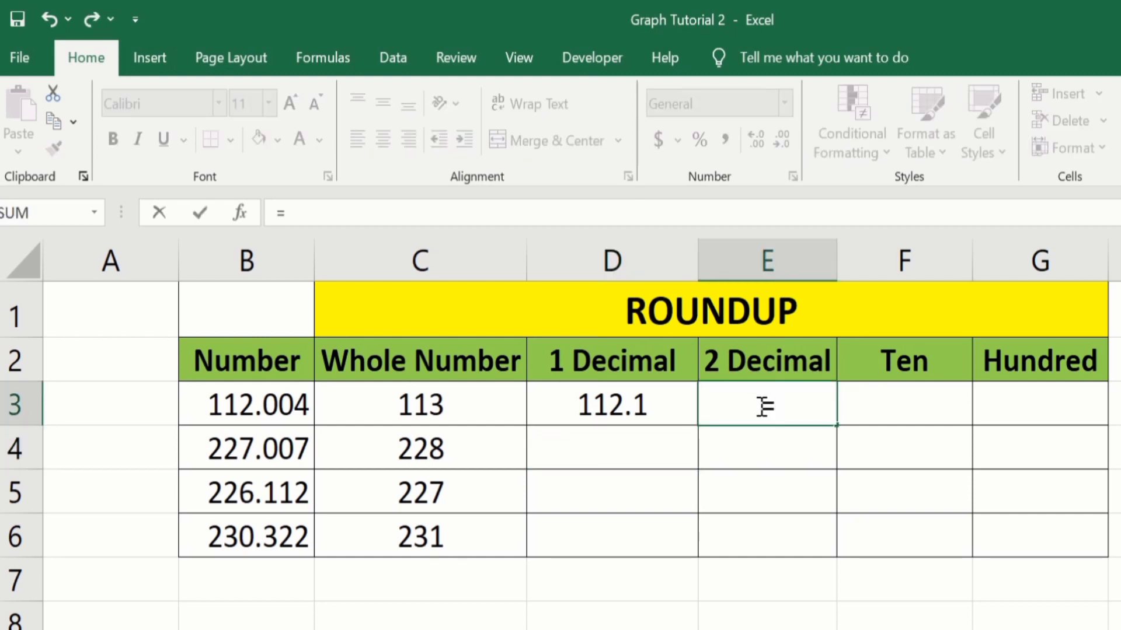
text(roun)
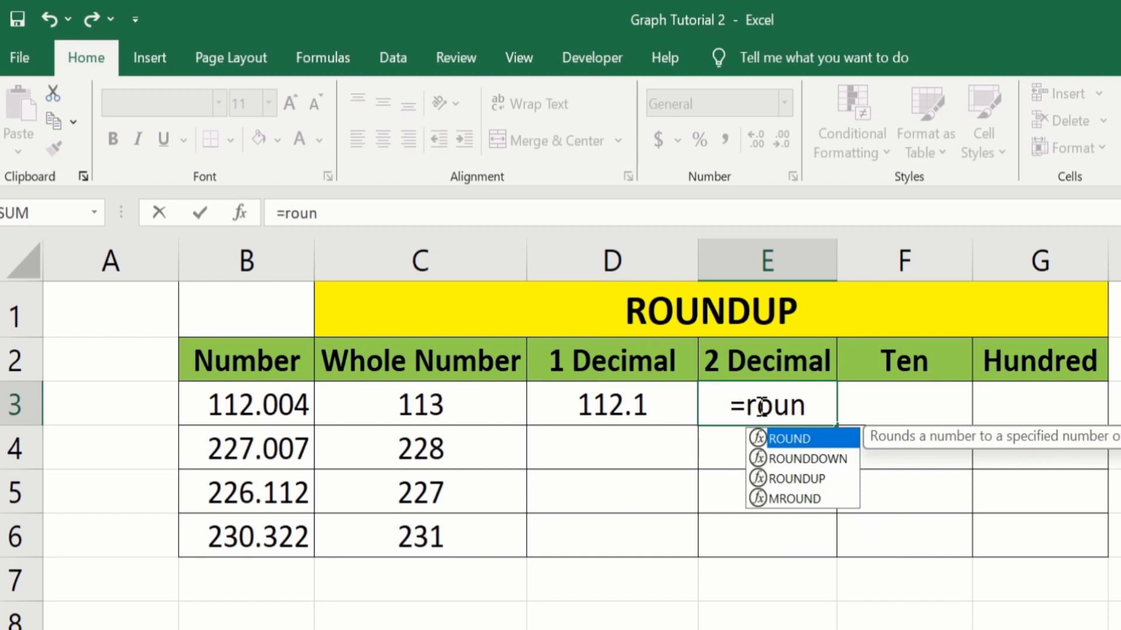
double_click(796, 477)
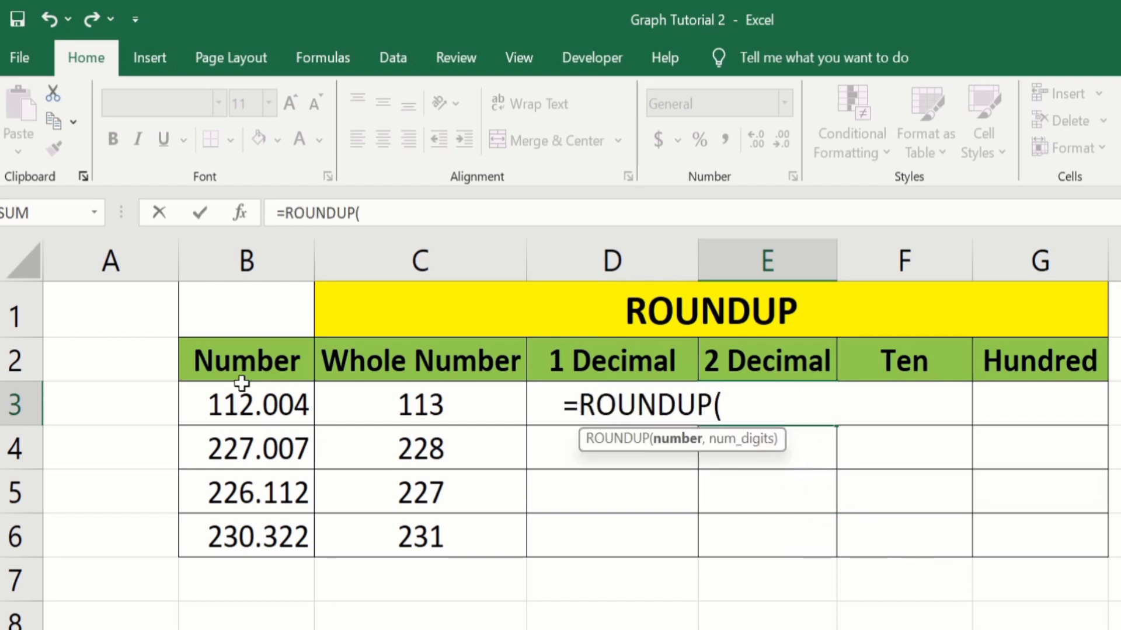
click(238, 407)
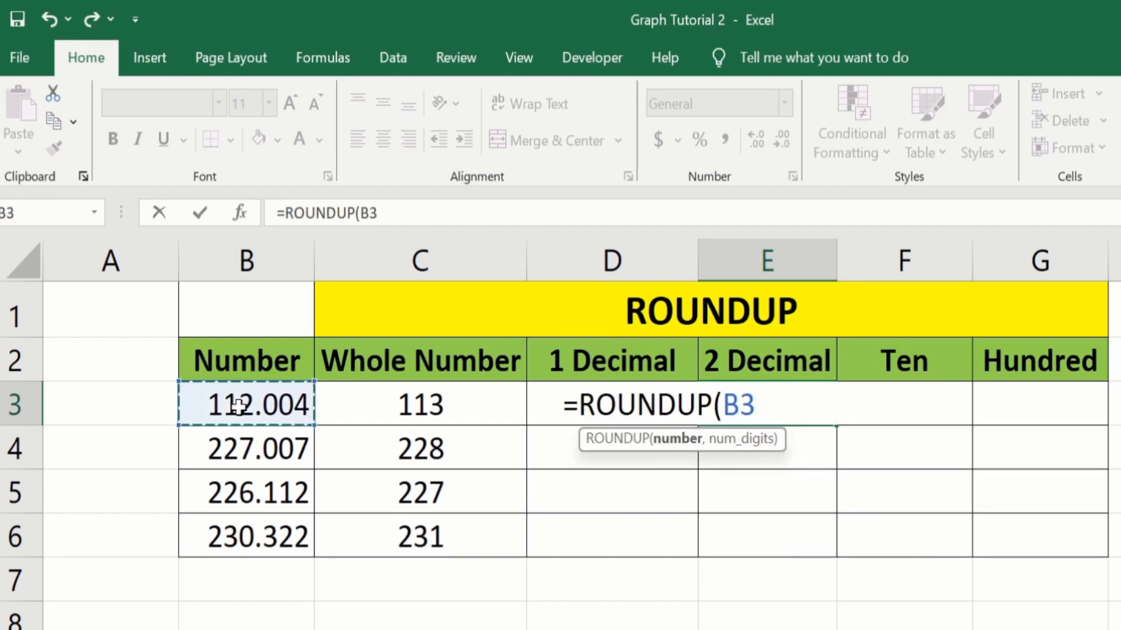
text(,)
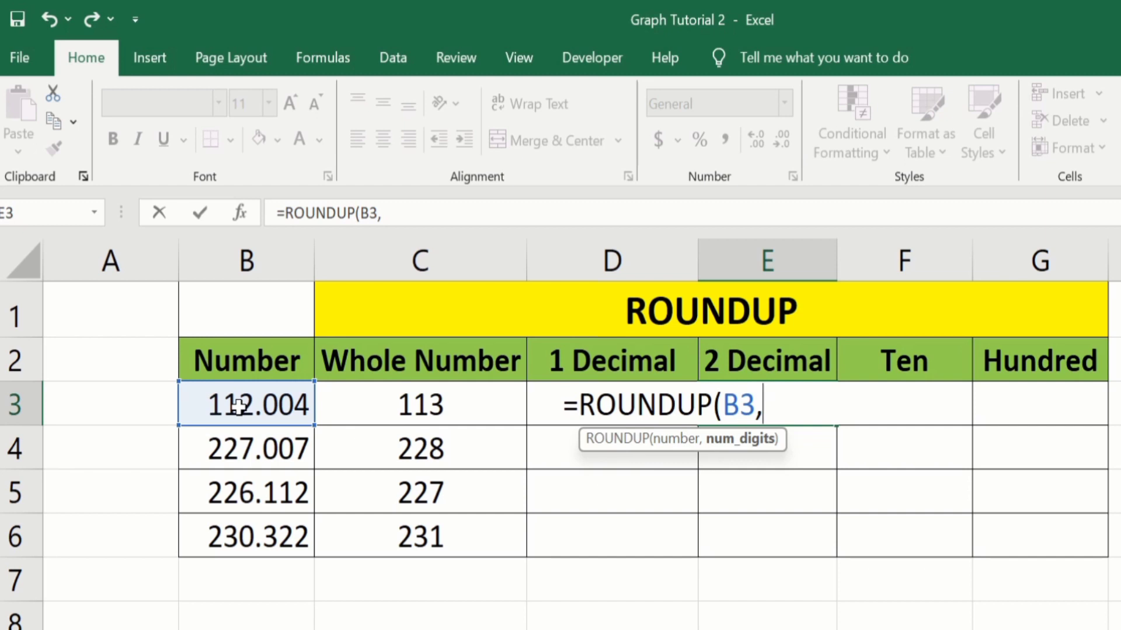
text(2))
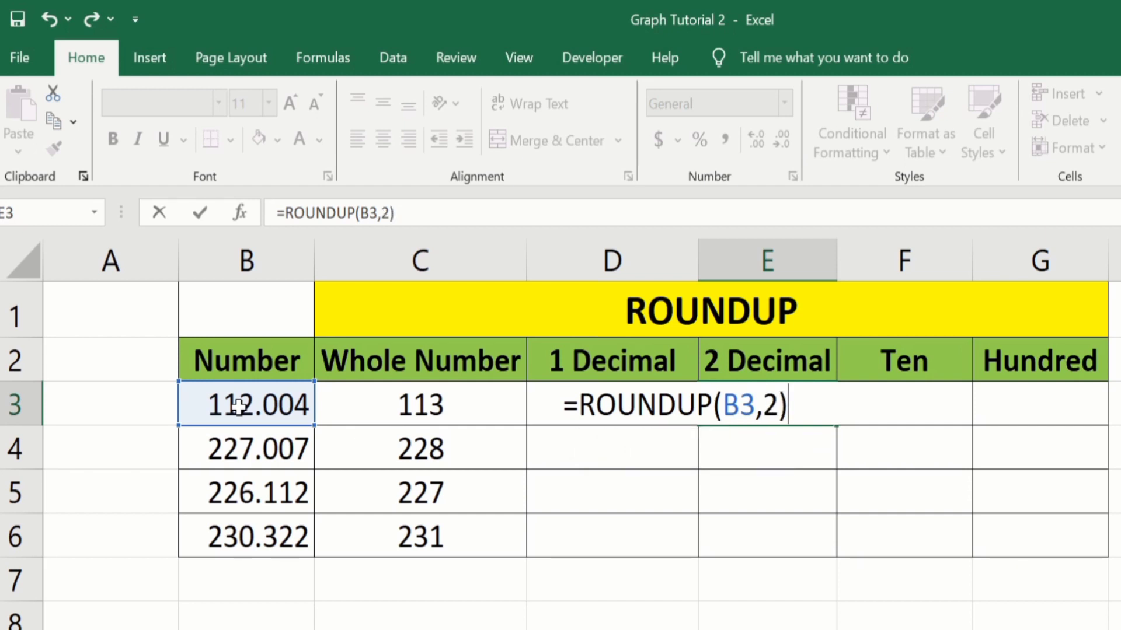
key(Return)
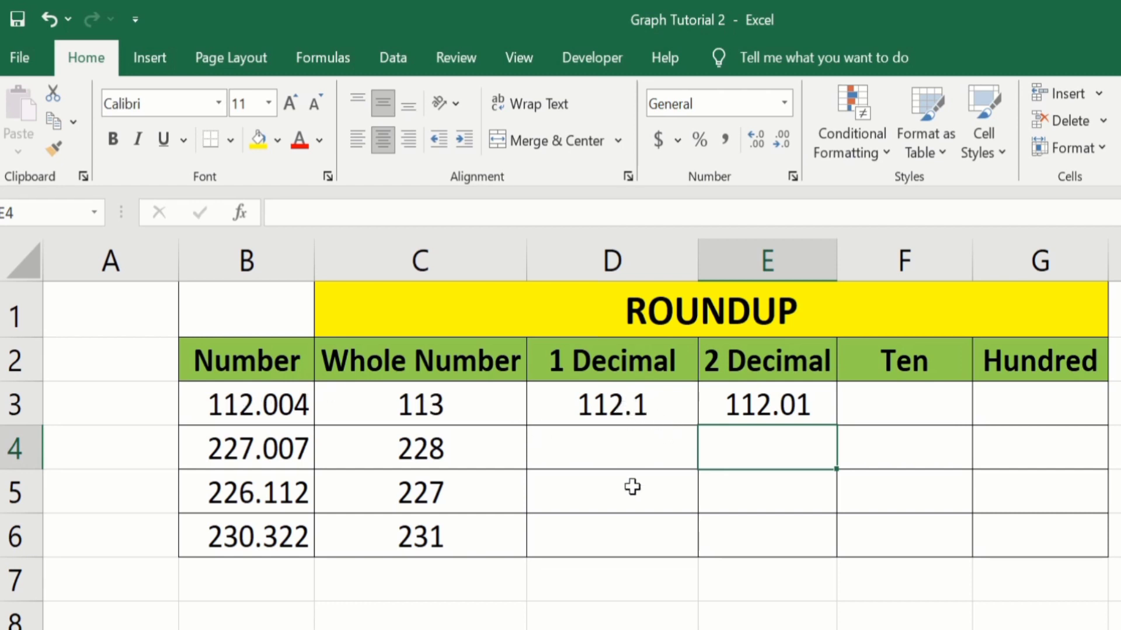
Fill the 1 Decimal and 2 Decimal formulas from D3 and E3 down to row 6
click(666, 403)
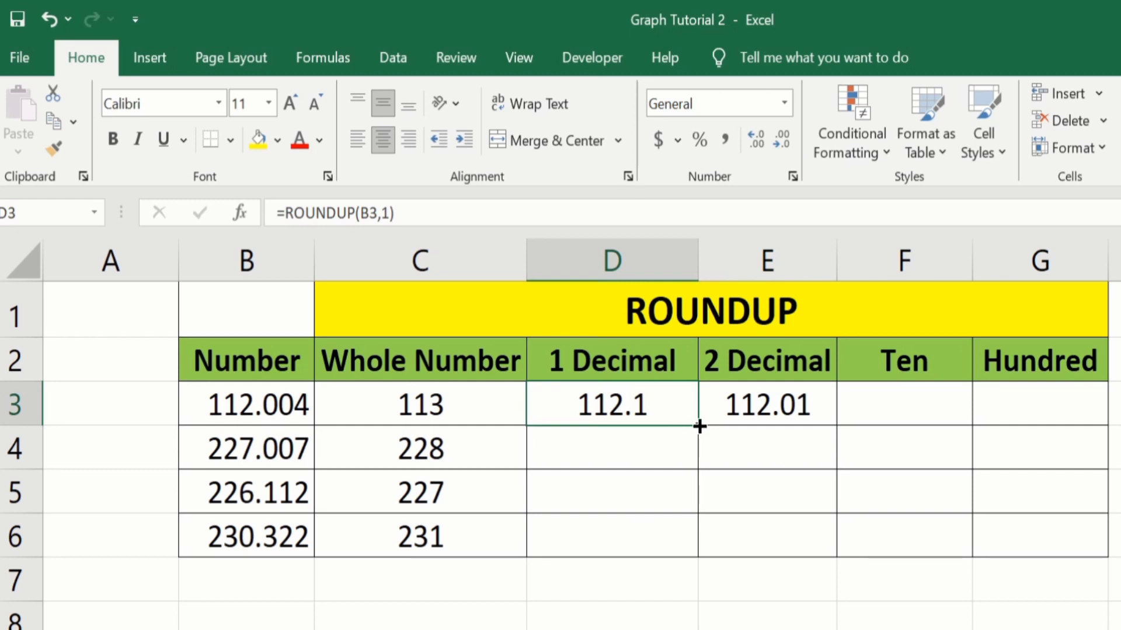
drag(698, 426, 703, 553)
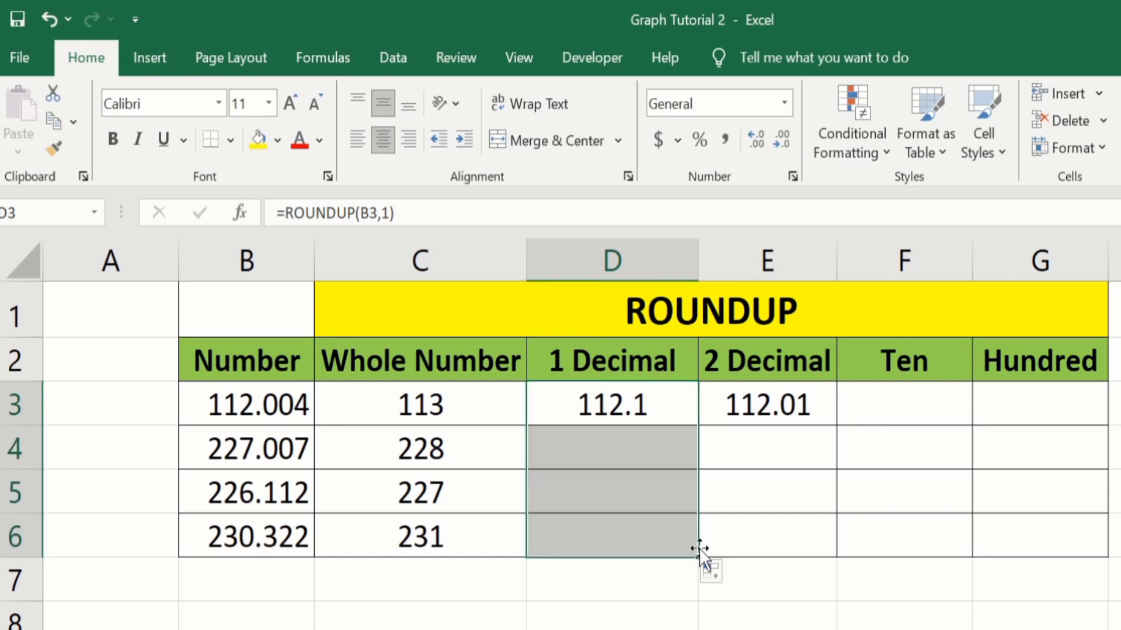
click(780, 414)
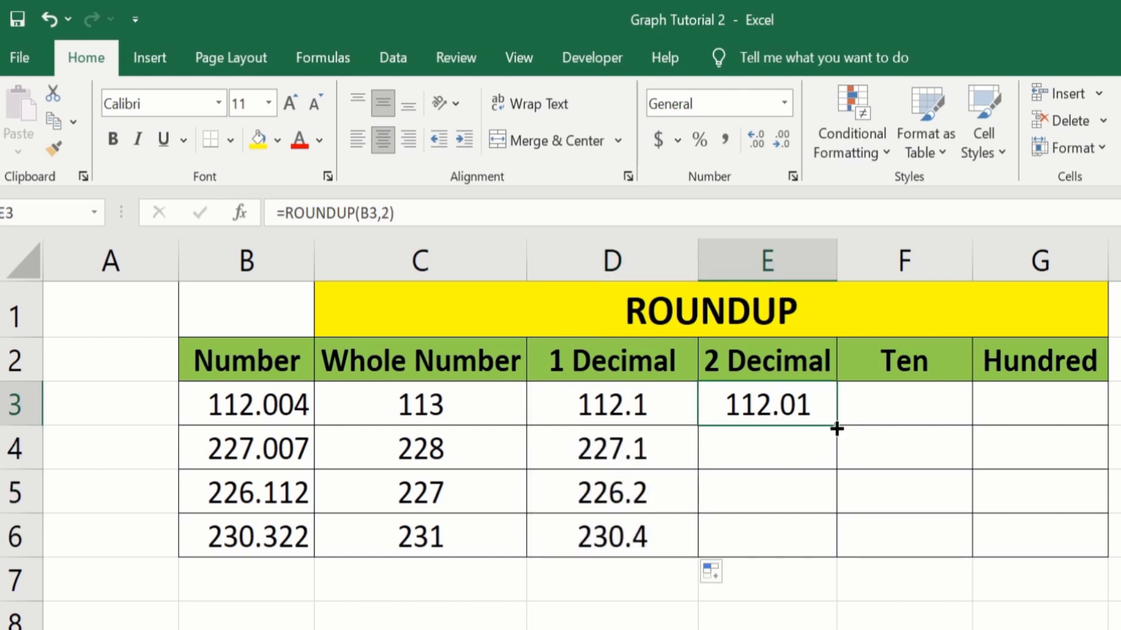
drag(837, 426, 832, 556)
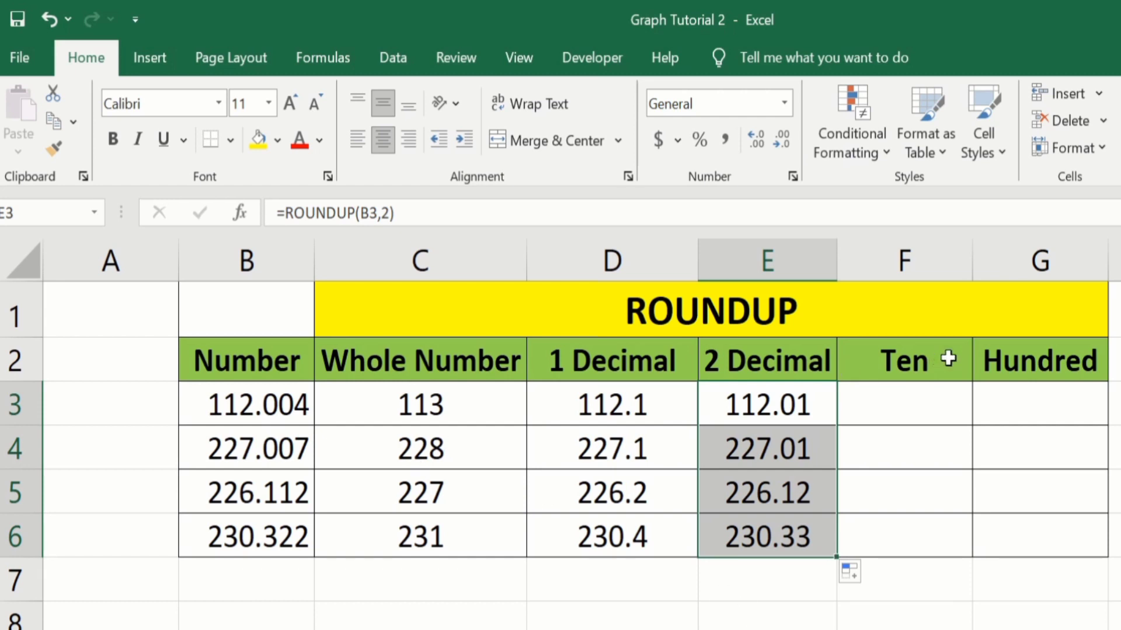
Enter =ROUNDUP(B3,-1) in F3 under Ten to round the first number up to the nearest ten
click(934, 404)
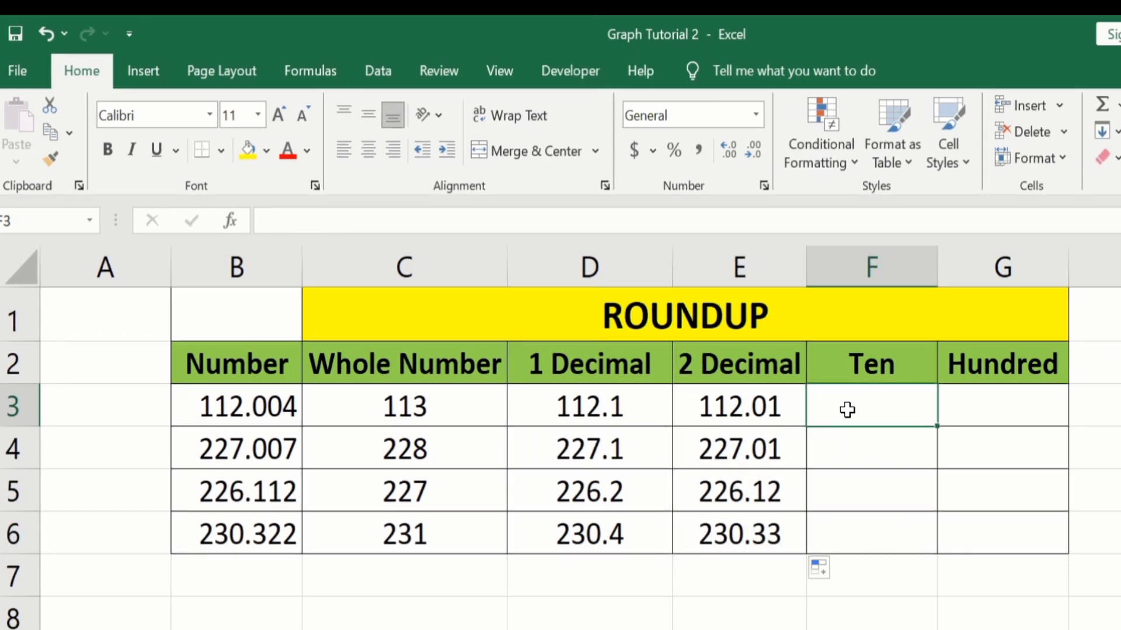
text(=)
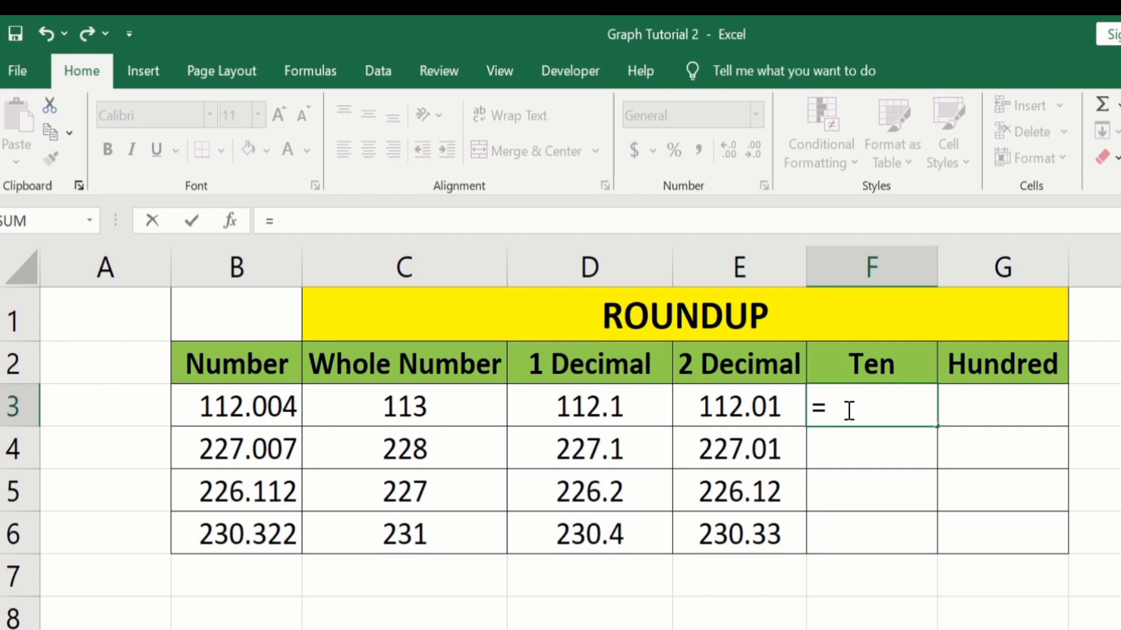
text(round)
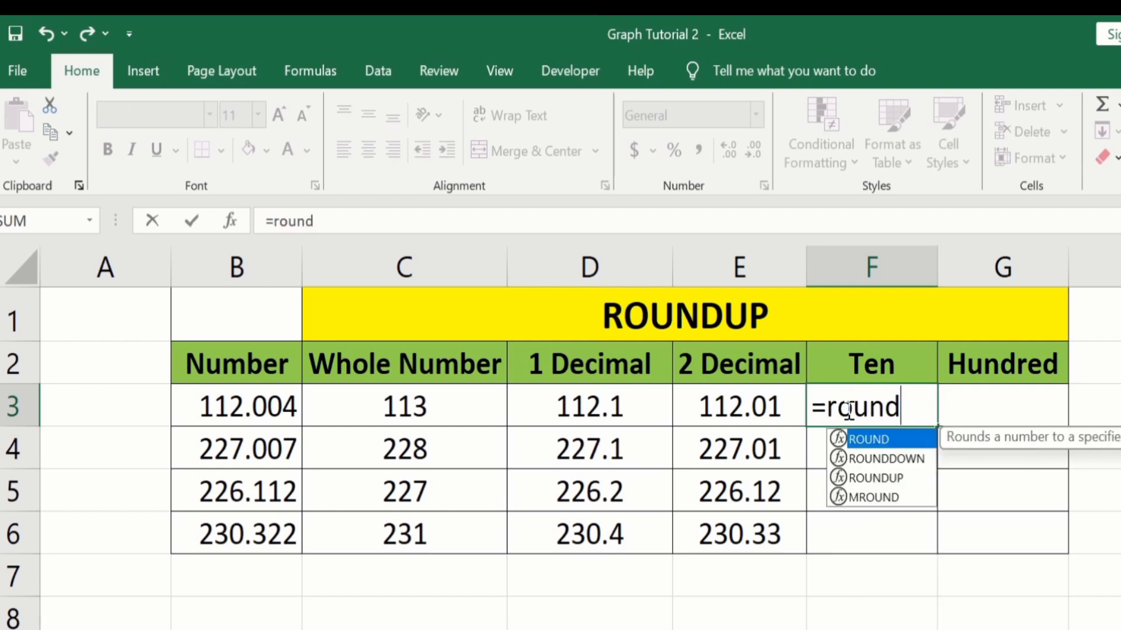
double_click(881, 471)
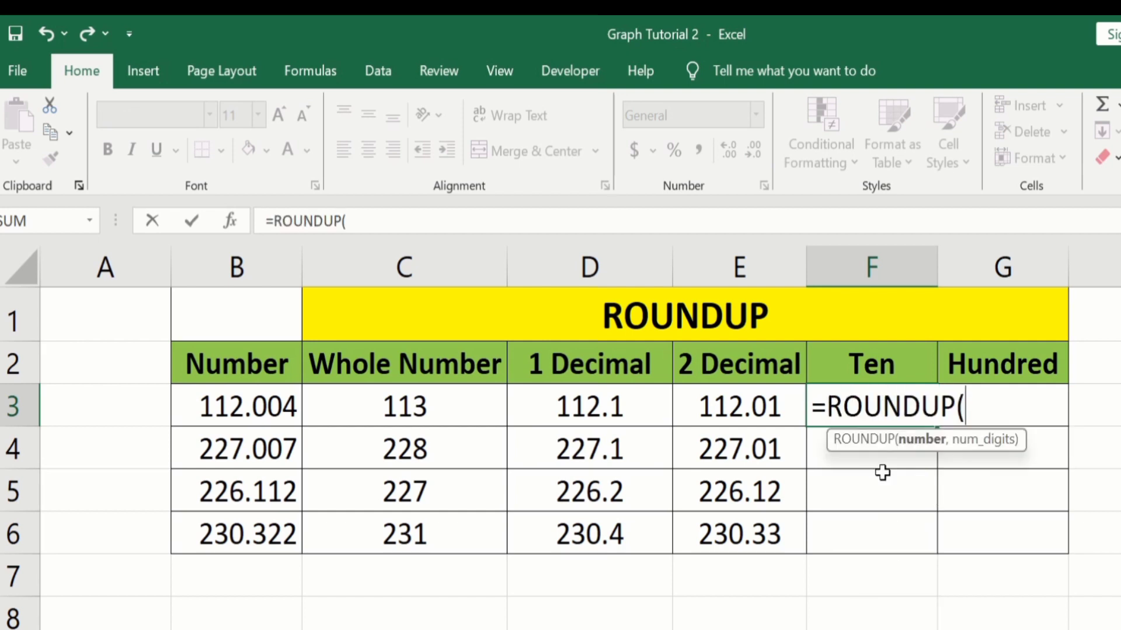
click(266, 406)
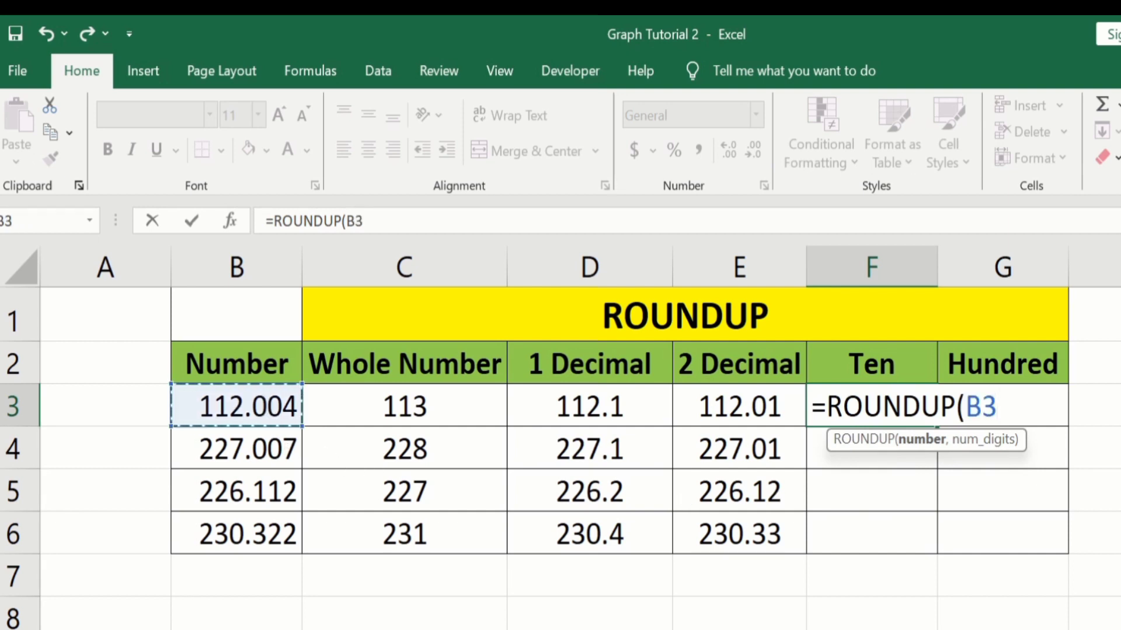
text(,)
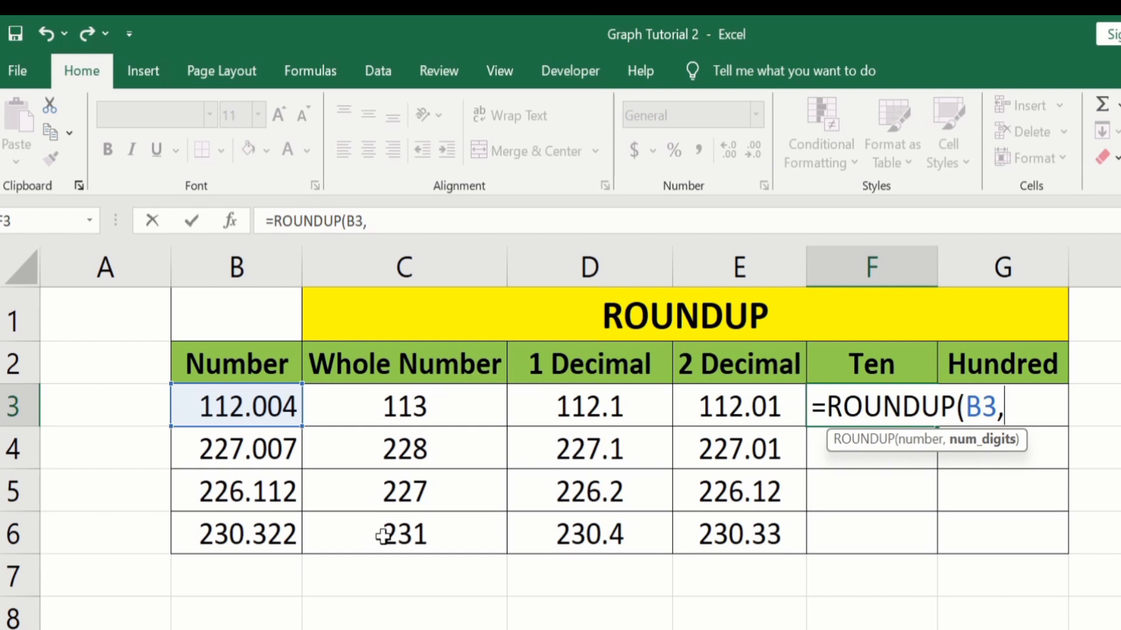
text(-1)
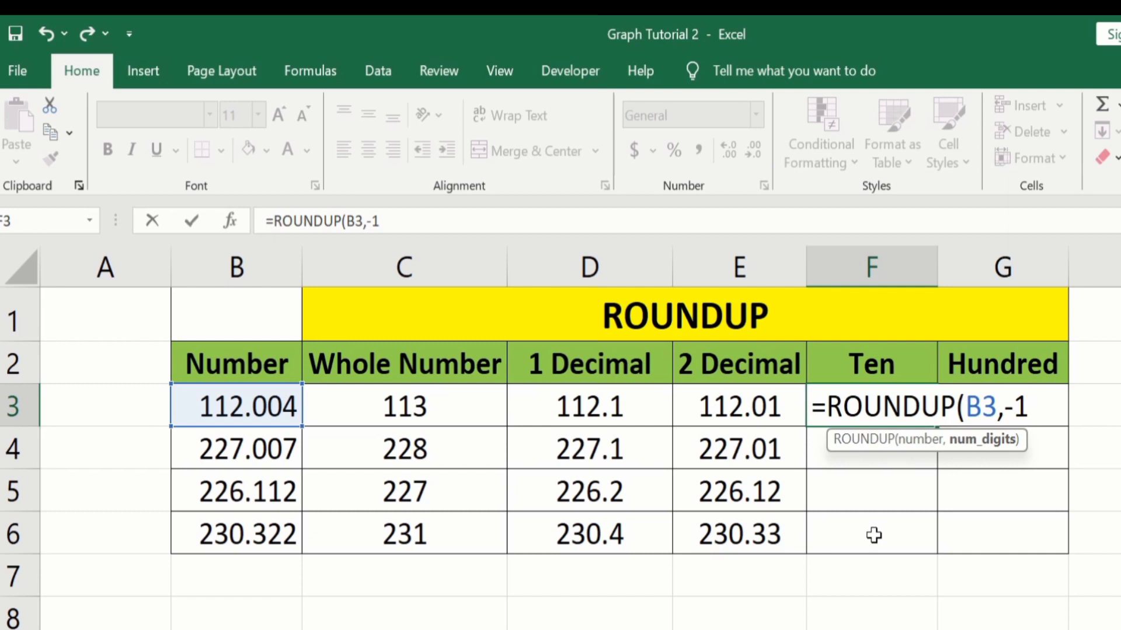
text())
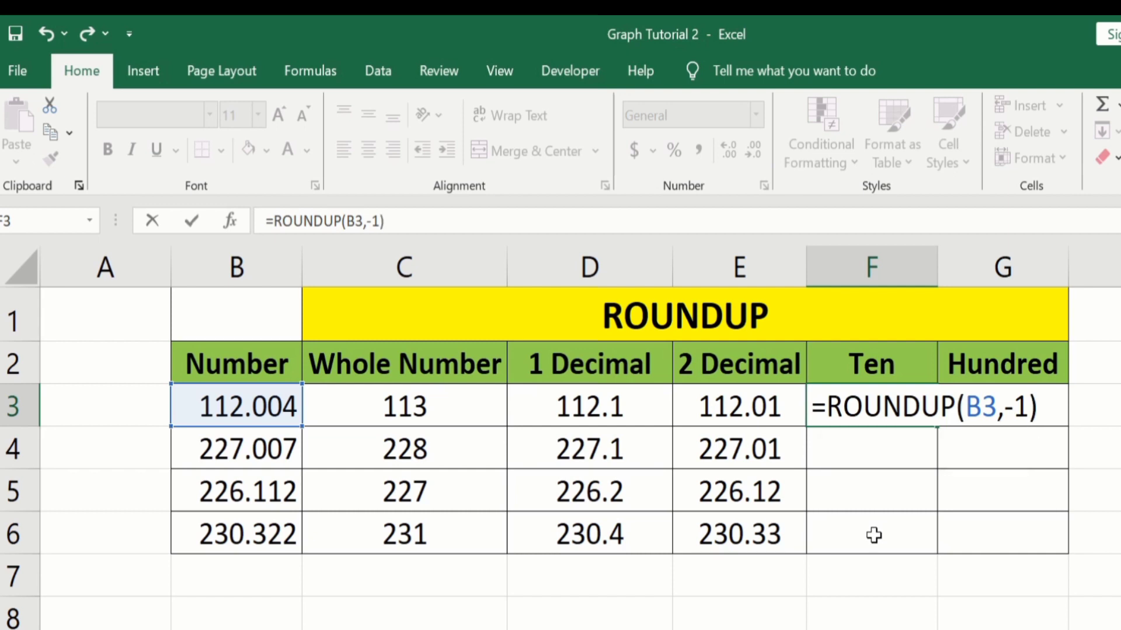
key(Return)
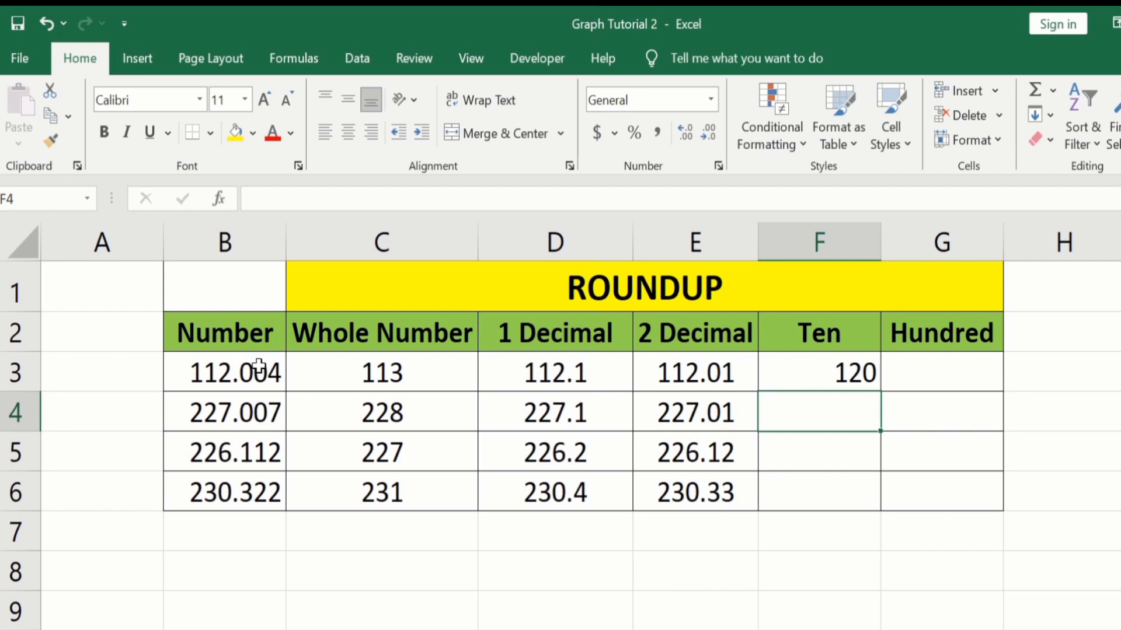
Enter =ROUNDUP(B3,-2) in G3 under Hundred to round the first number up to the nearest hundred
click(947, 374)
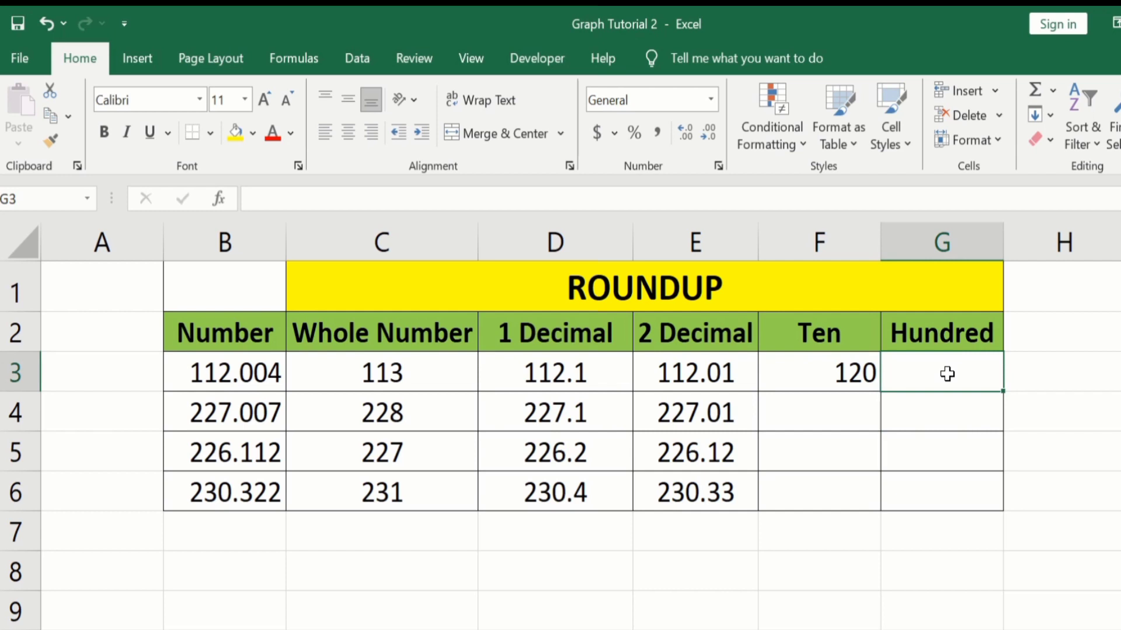
double_click(947, 374)
text(=)
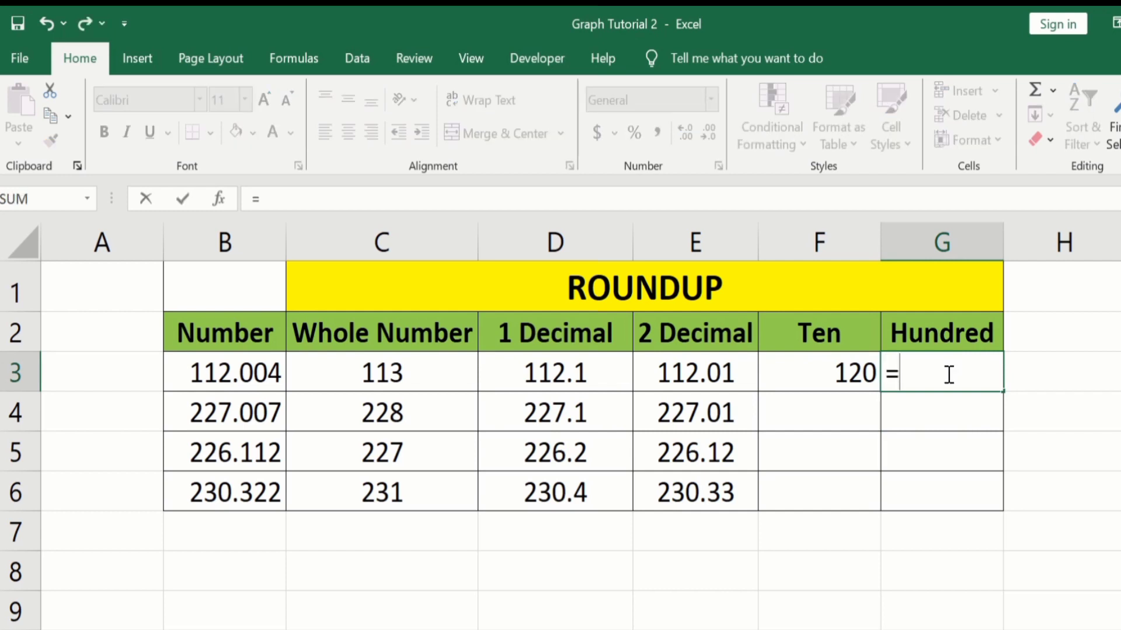
text(round)
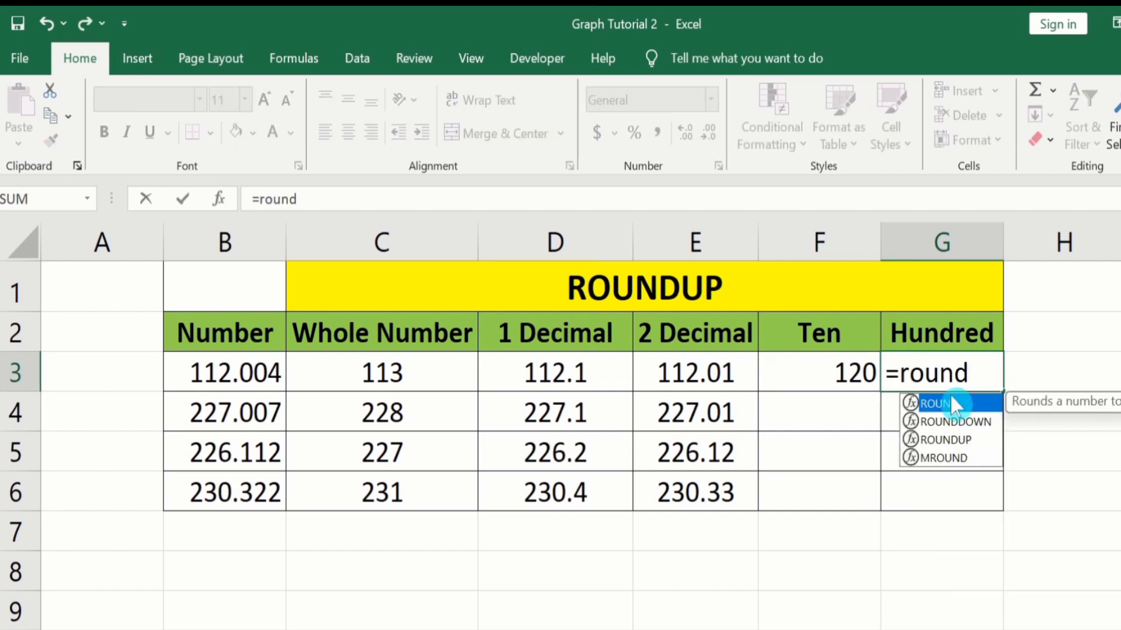
double_click(956, 440)
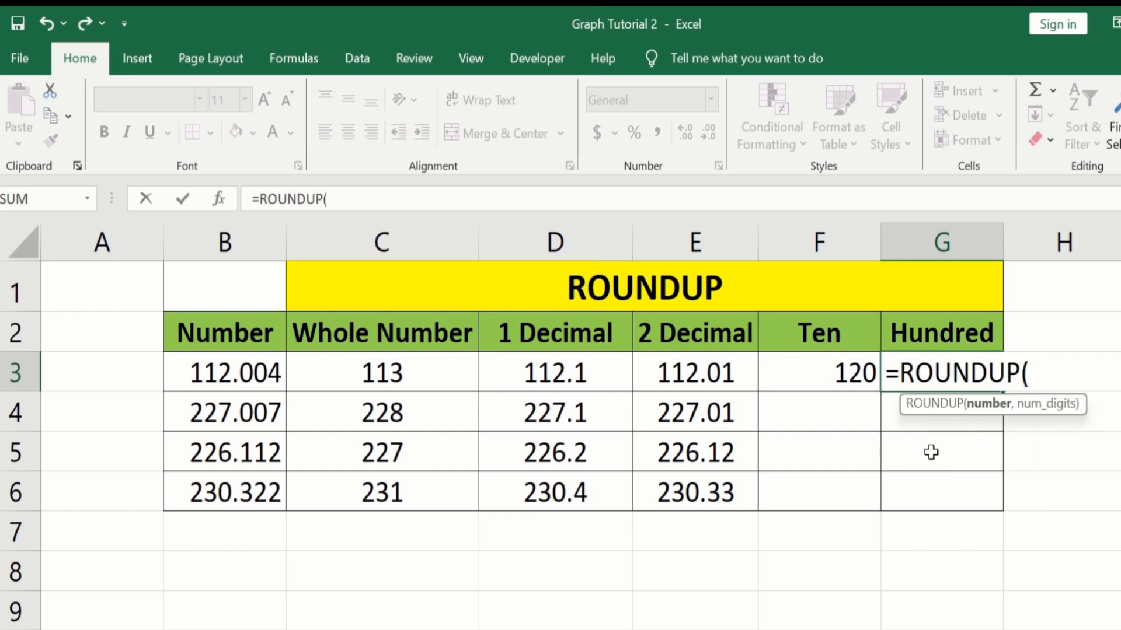
click(244, 377)
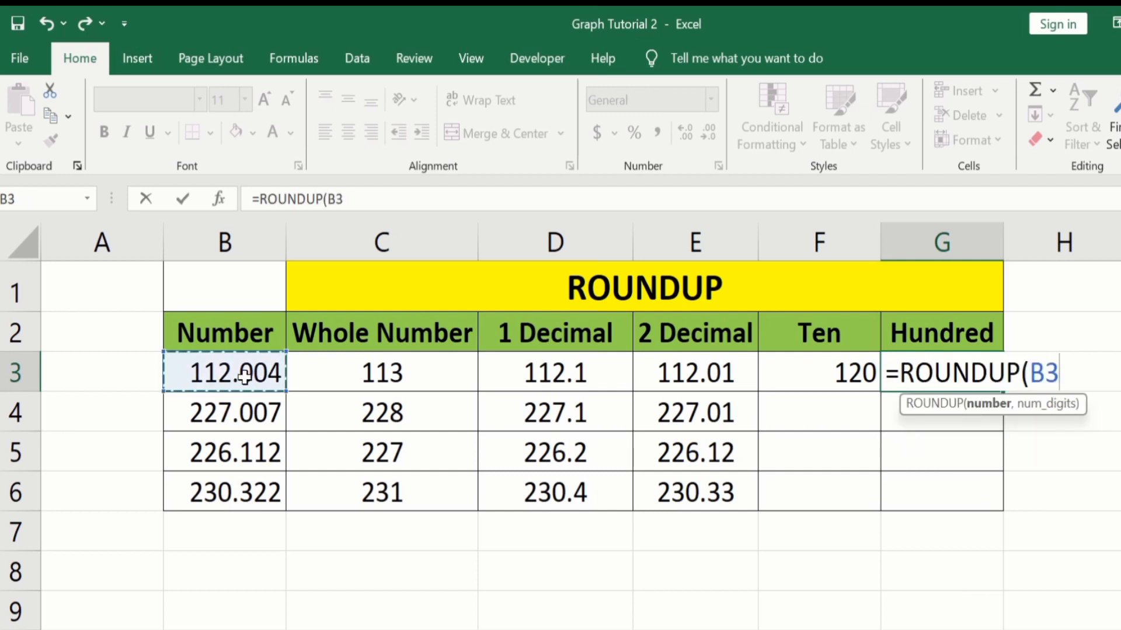
text(,)
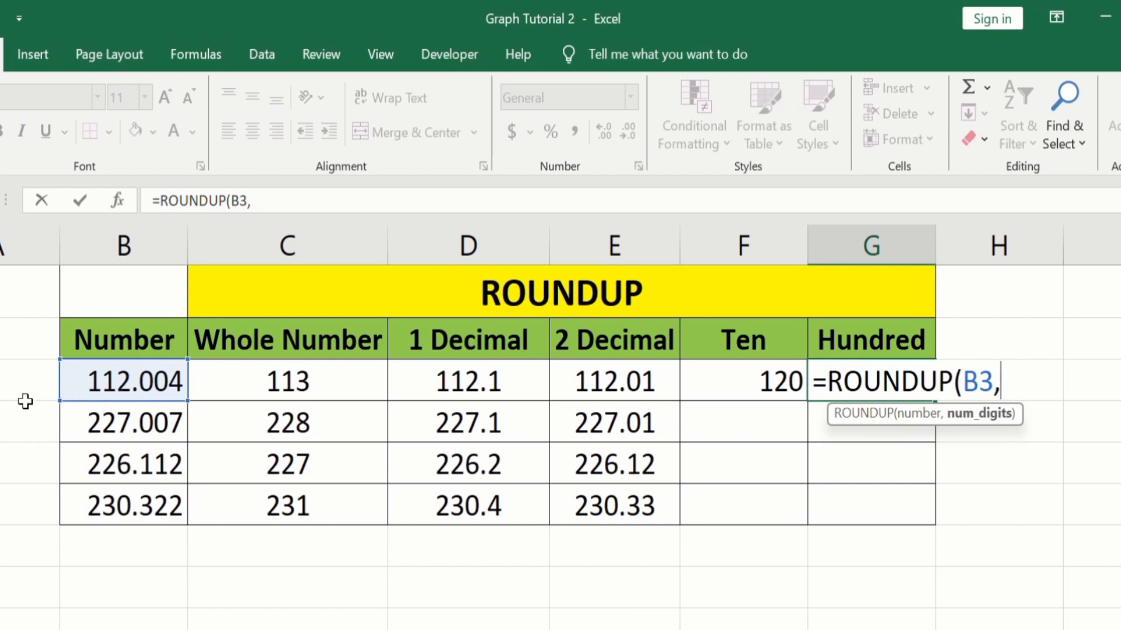
text(-2))
key(Return)
click(873, 380)
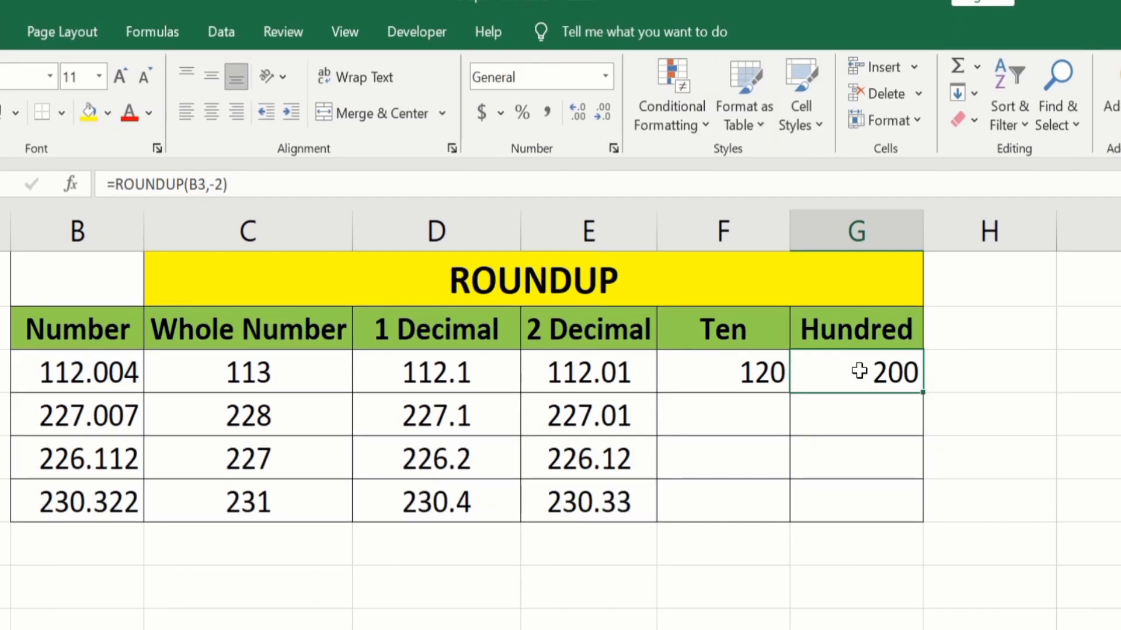